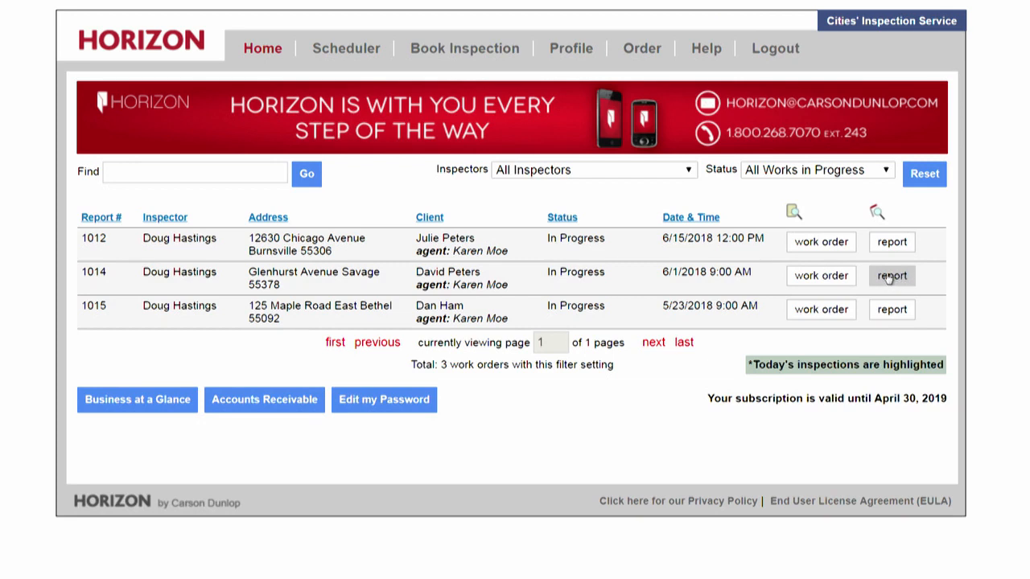
Review the work order of the June 1, 2018 inspection and return to the list of inspections in progress.
{"action": "left_click", "coordinate": [812, 278]}
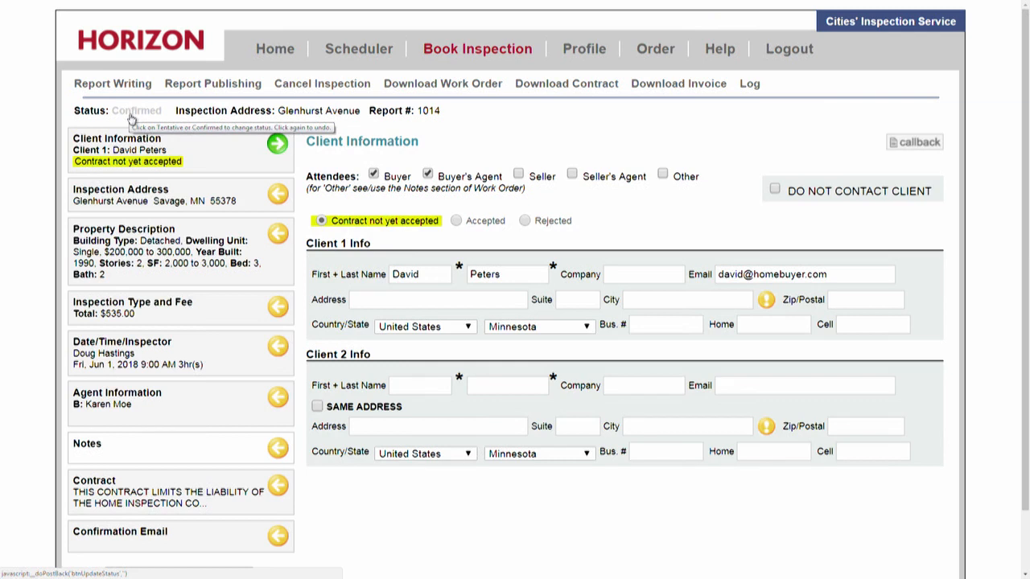
{"action": "scroll", "coordinate": [163, 185], "scroll_direction": "down", "scroll_amount": 2}
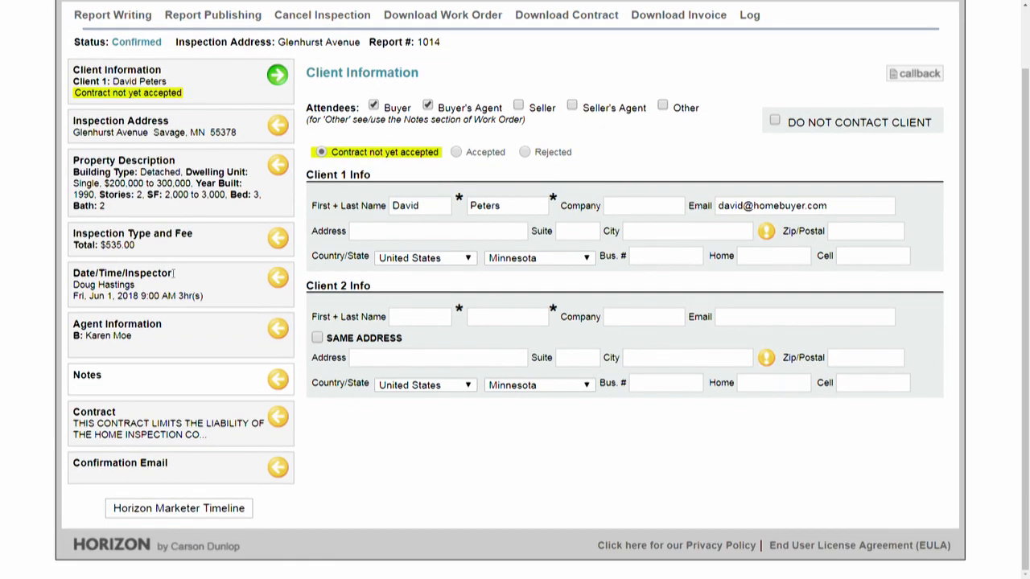
{"action": "scroll", "coordinate": [136, 7], "scroll_direction": "up", "scroll_amount": 1}
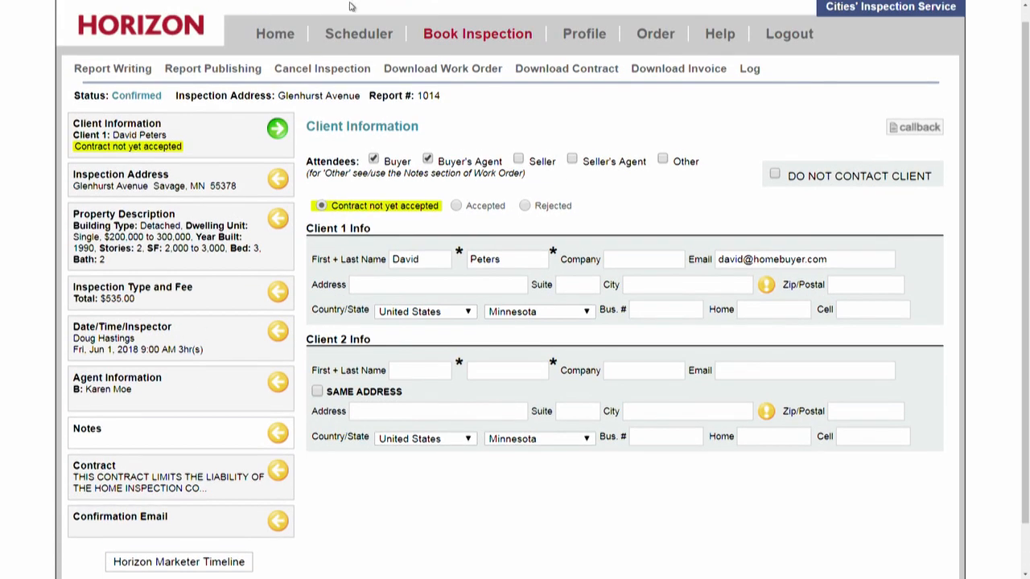
{"action": "left_click", "coordinate": [276, 34]}
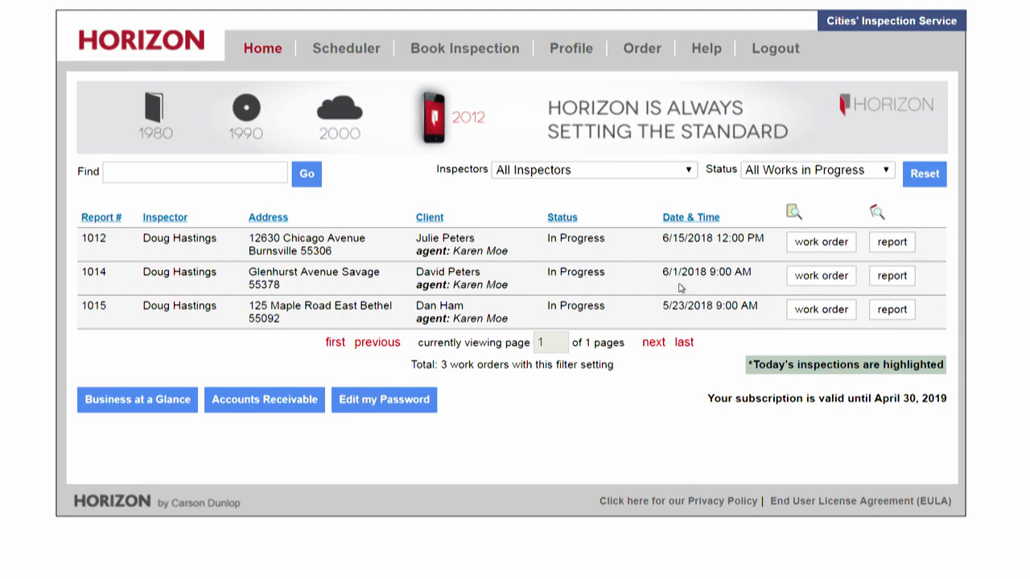
Open the report of the June 1, 2018 inspection, view its photo upload page and return to the report.
{"action": "left_click", "coordinate": [892, 276]}
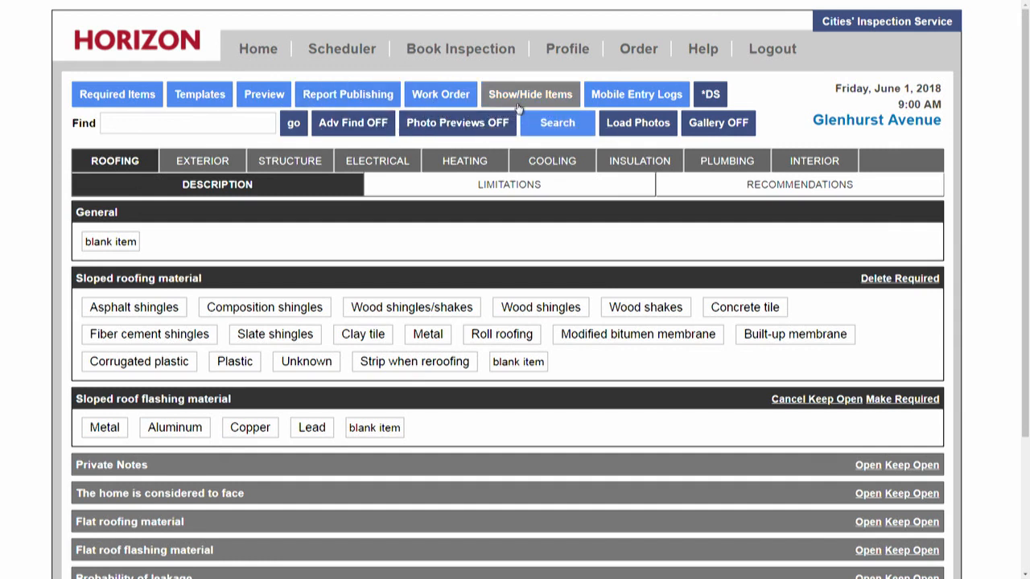
{"action": "left_click", "coordinate": [634, 129]}
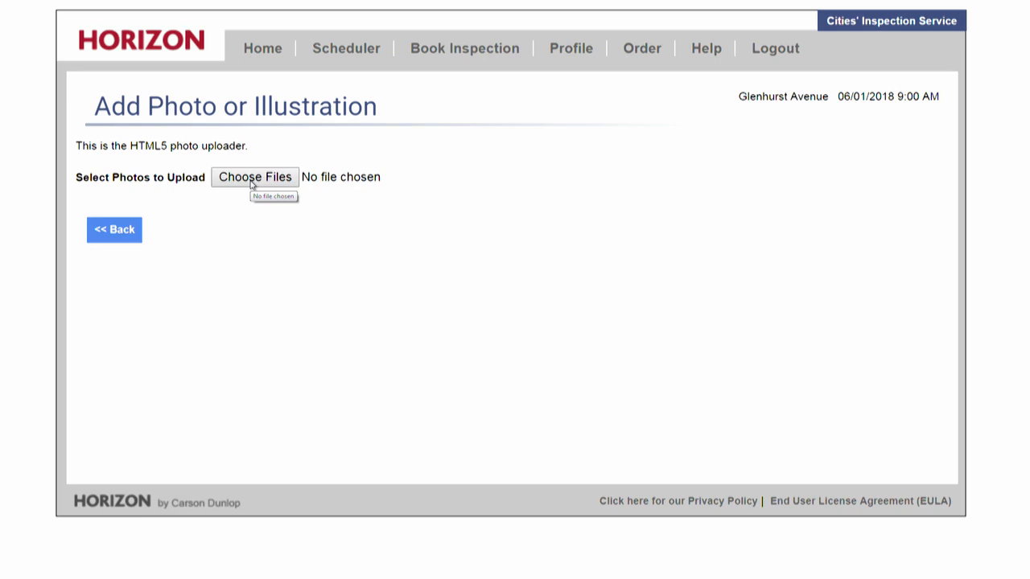
{"action": "left_click", "coordinate": [124, 235]}
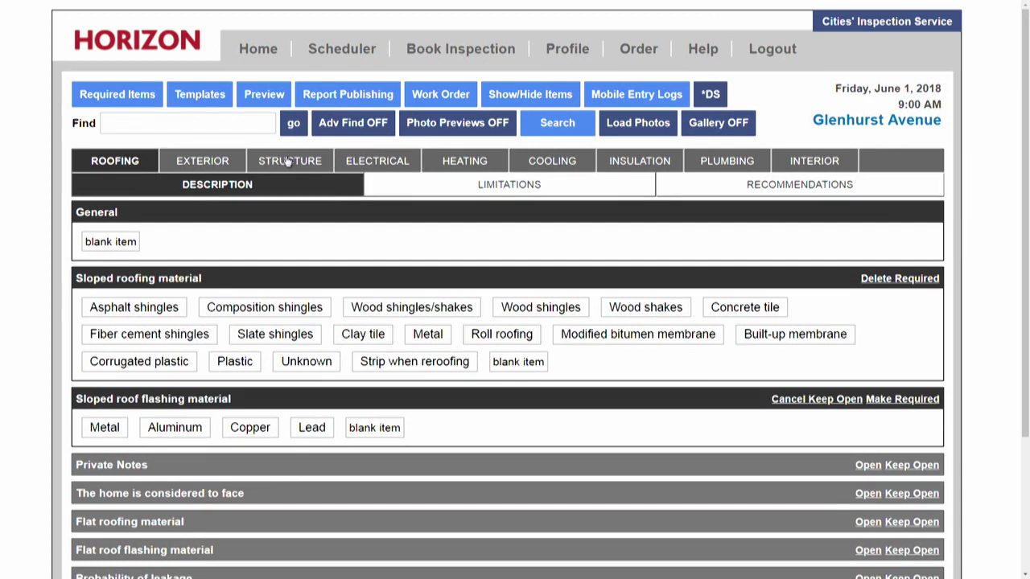
Look through the Exterior section's description, limitations and recommendations, ending on the description.
{"action": "left_click", "coordinate": [214, 163]}
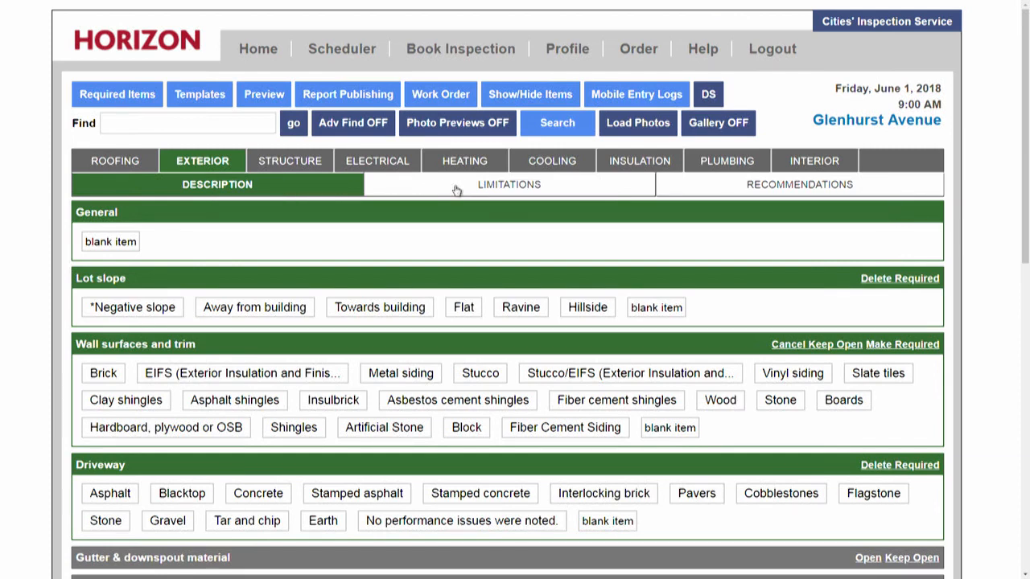
{"action": "left_click", "coordinate": [496, 187]}
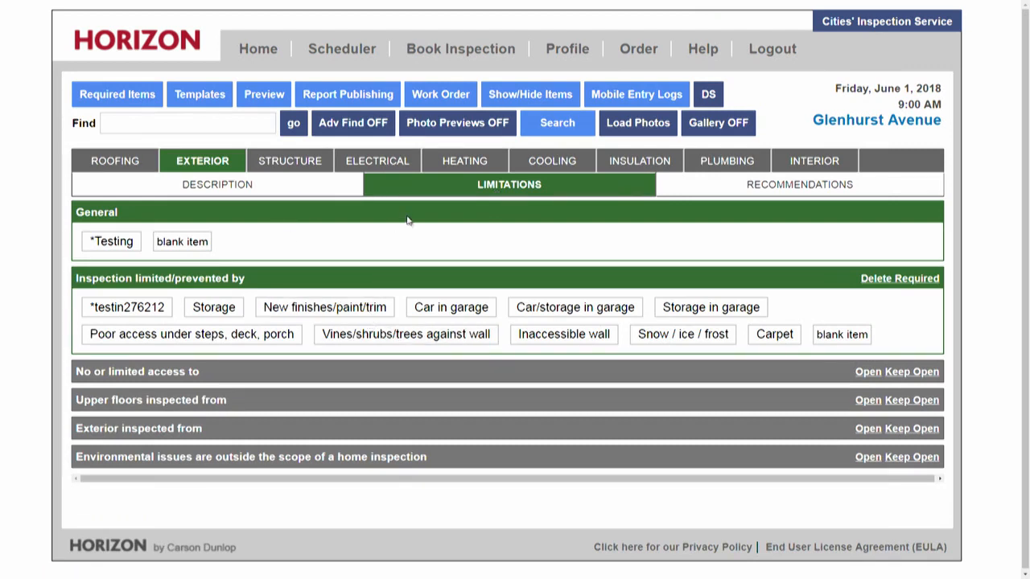
{"action": "left_click", "coordinate": [737, 187]}
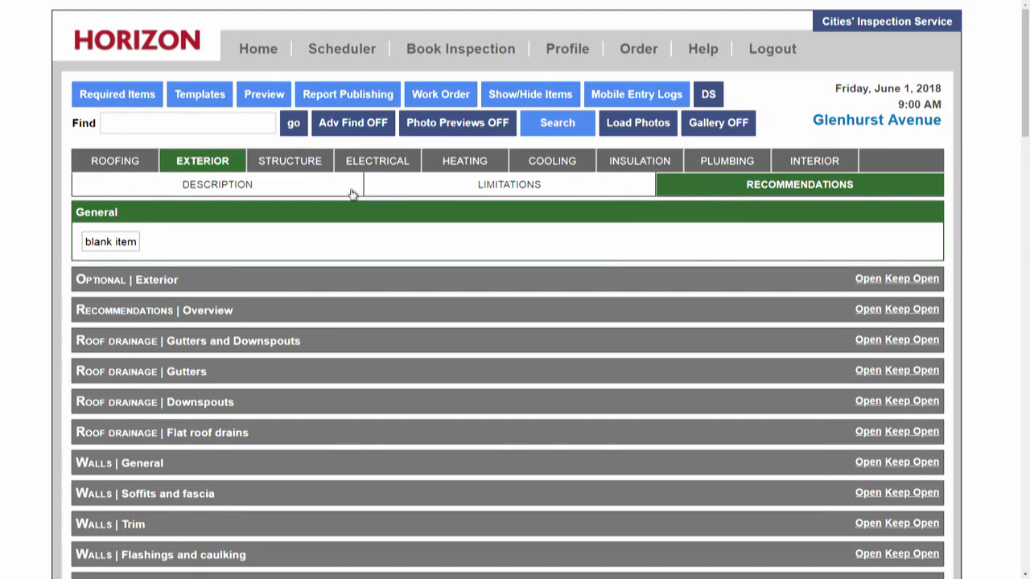
{"action": "left_click", "coordinate": [306, 189]}
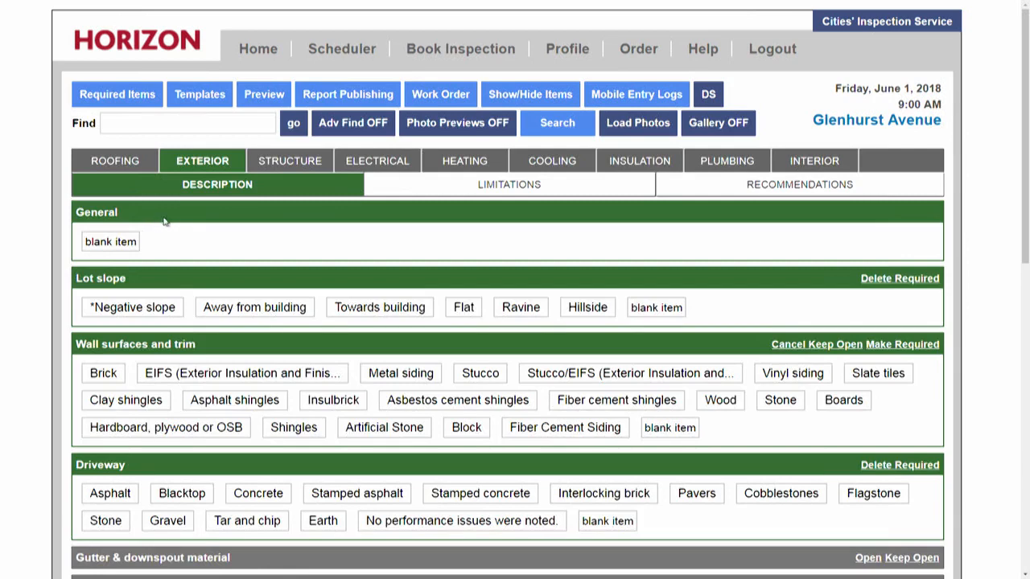
Expand the Soffit and fascia category in the Exterior description.
{"action": "scroll", "coordinate": [187, 273], "scroll_direction": "down", "scroll_amount": 1}
{"action": "scroll", "coordinate": [184, 285], "scroll_direction": "down", "scroll_amount": 1}
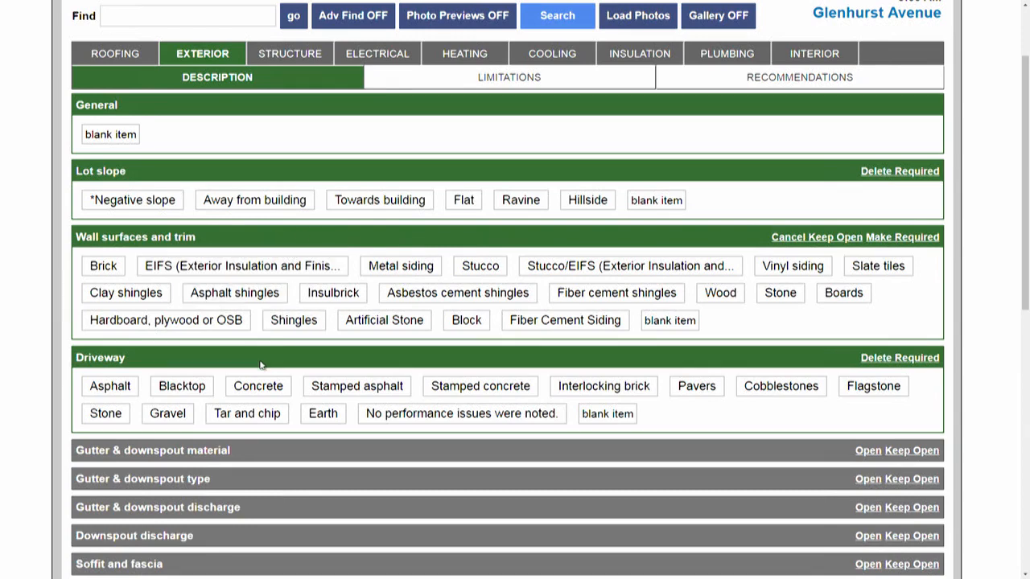
{"action": "scroll", "coordinate": [260, 370], "scroll_direction": "down", "scroll_amount": 1}
{"action": "scroll", "coordinate": [265, 432], "scroll_direction": "down", "scroll_amount": 1}
{"action": "scroll", "coordinate": [264, 432], "scroll_direction": "down", "scroll_amount": 1}
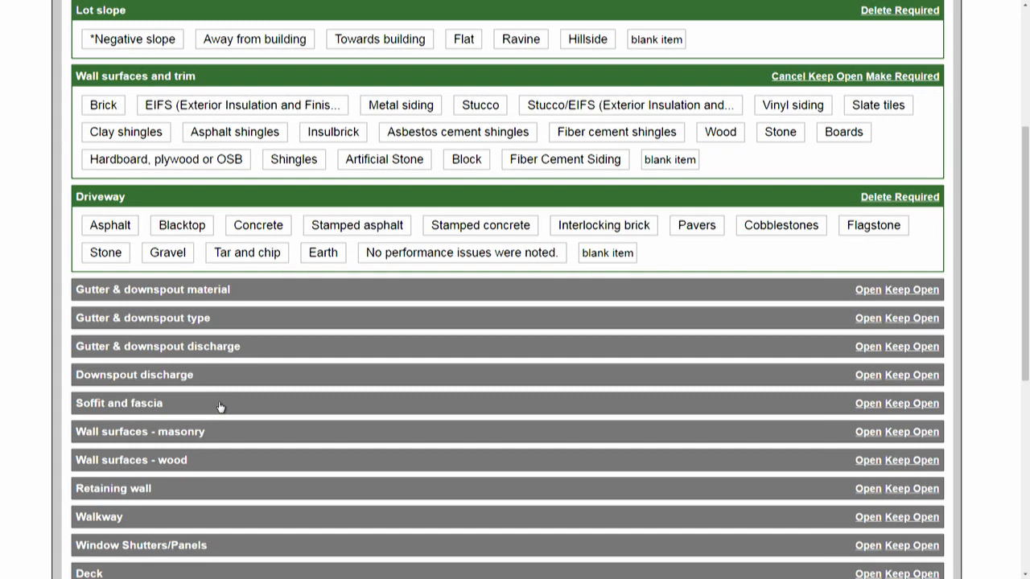
{"action": "left_click", "coordinate": [219, 407]}
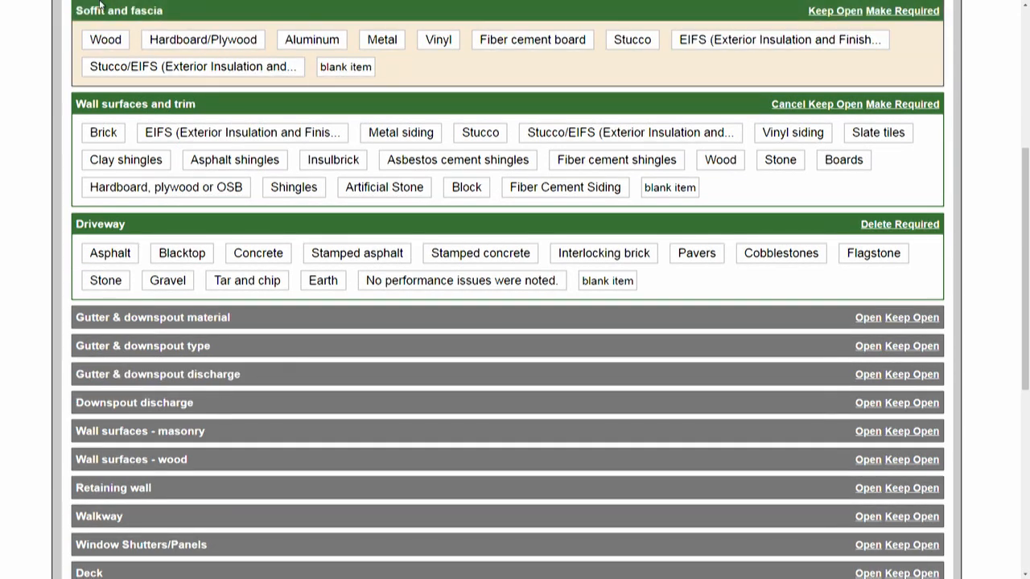
{"action": "scroll", "coordinate": [117, 41], "scroll_direction": "up", "scroll_amount": 3}
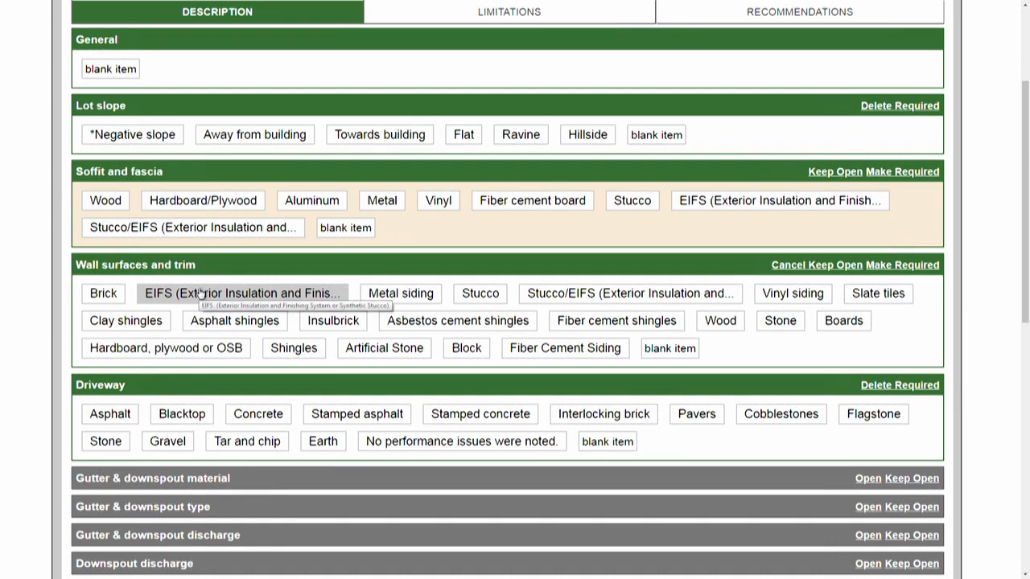
Mark Metal siding under Wall surfaces and trim and attach the photo of the grey-sided wall with a window to it.
{"action": "scroll", "coordinate": [200, 295], "scroll_direction": "down", "scroll_amount": 1}
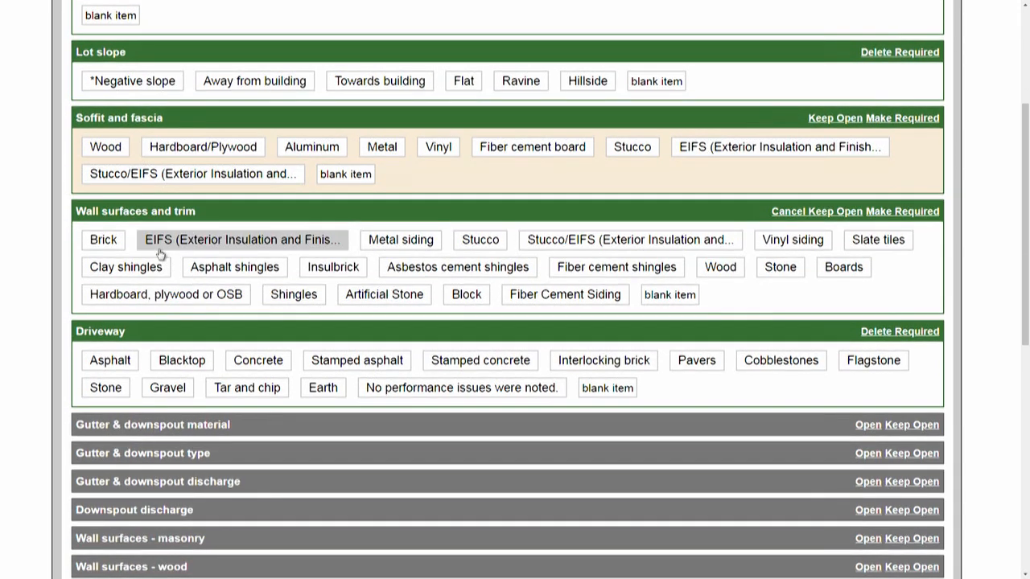
{"action": "left_click", "coordinate": [392, 241]}
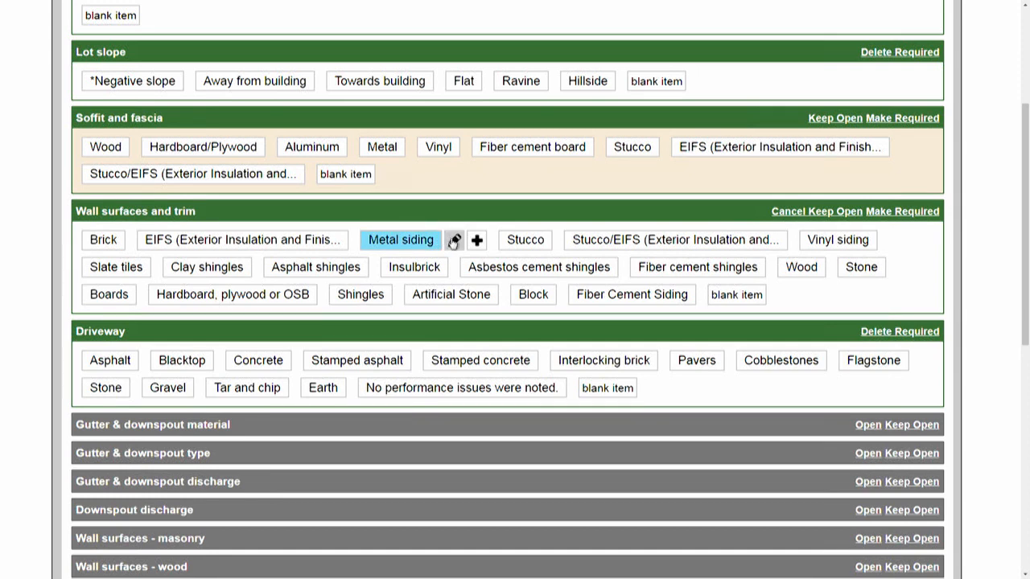
{"action": "left_click", "coordinate": [454, 242]}
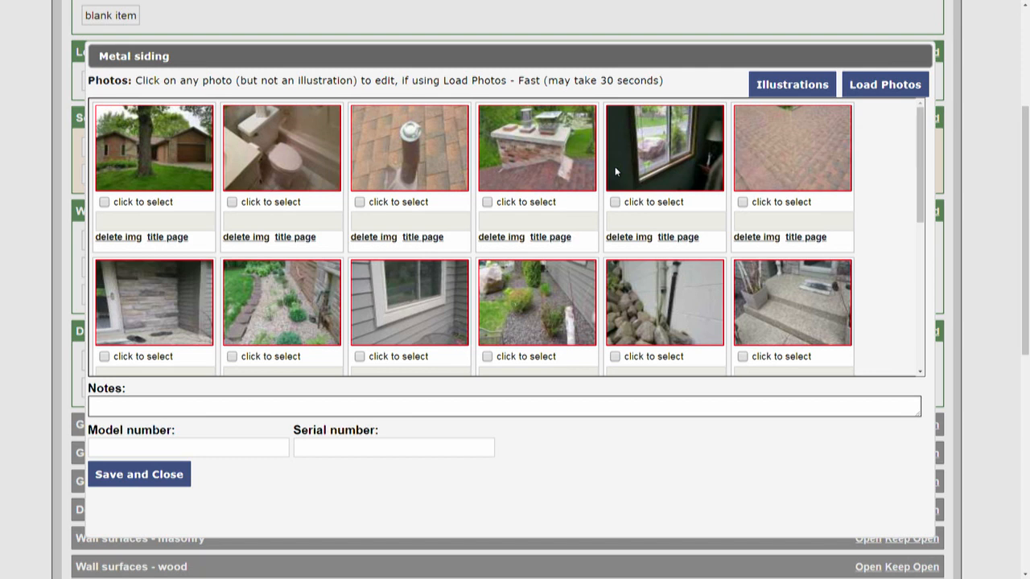
{"action": "left_click", "coordinate": [359, 358]}
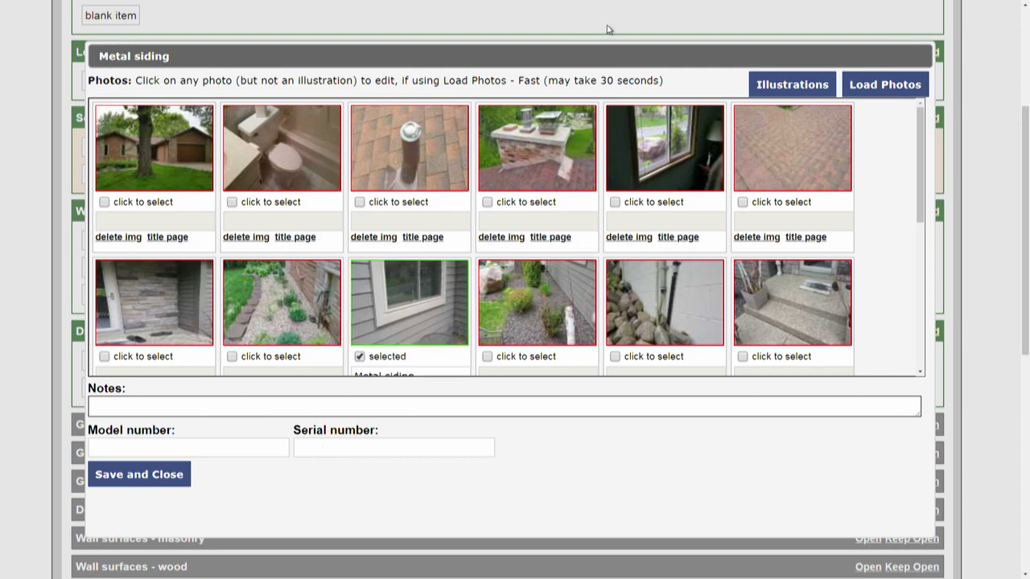
{"action": "left_click", "coordinate": [167, 476]}
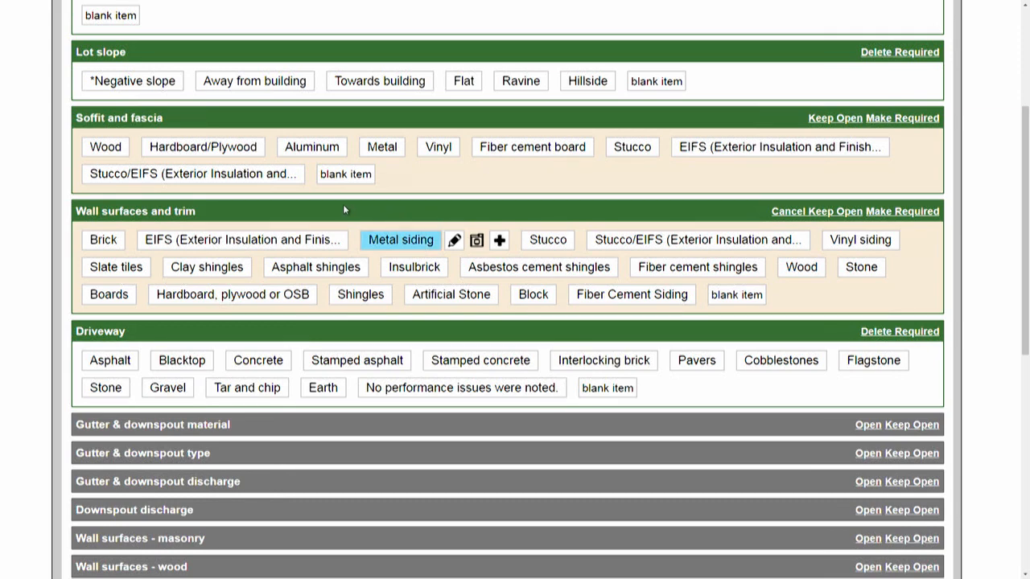
Mark Vines/shrubs/trees against wall as an Exterior inspection limitation.
{"action": "scroll", "coordinate": [342, 205], "scroll_direction": "up", "scroll_amount": 3}
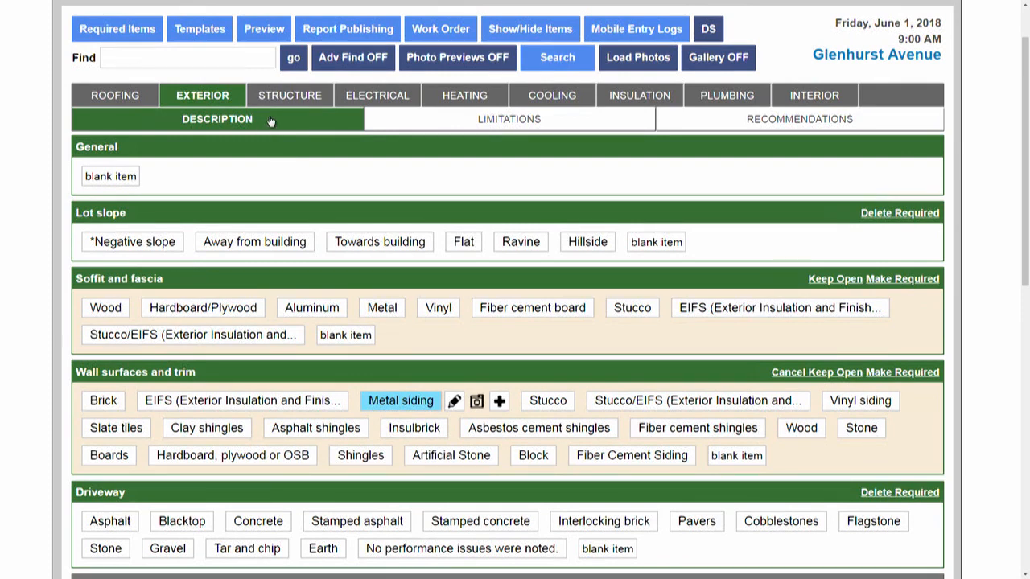
{"action": "left_click", "coordinate": [502, 122]}
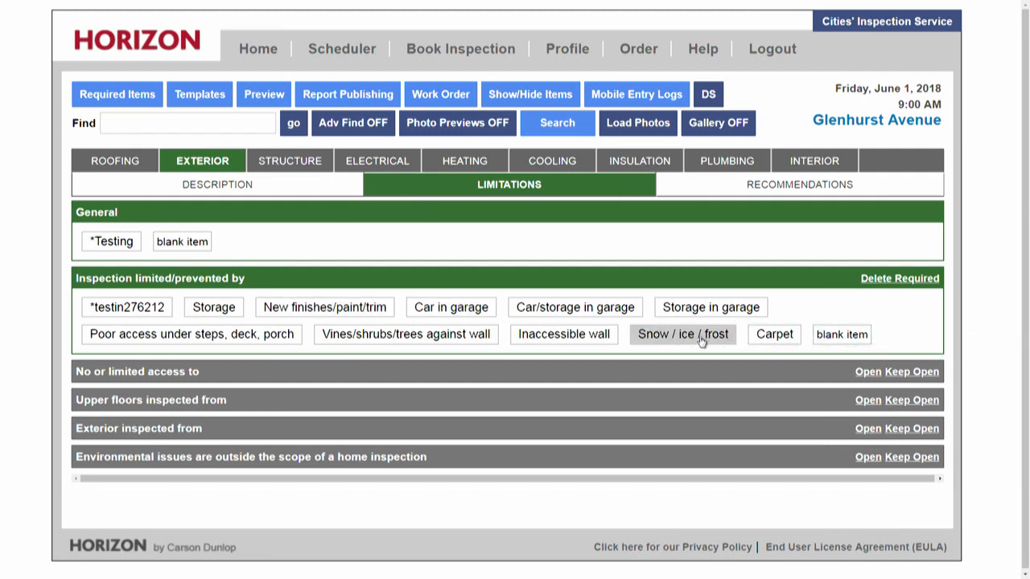
{"action": "left_click", "coordinate": [429, 336]}
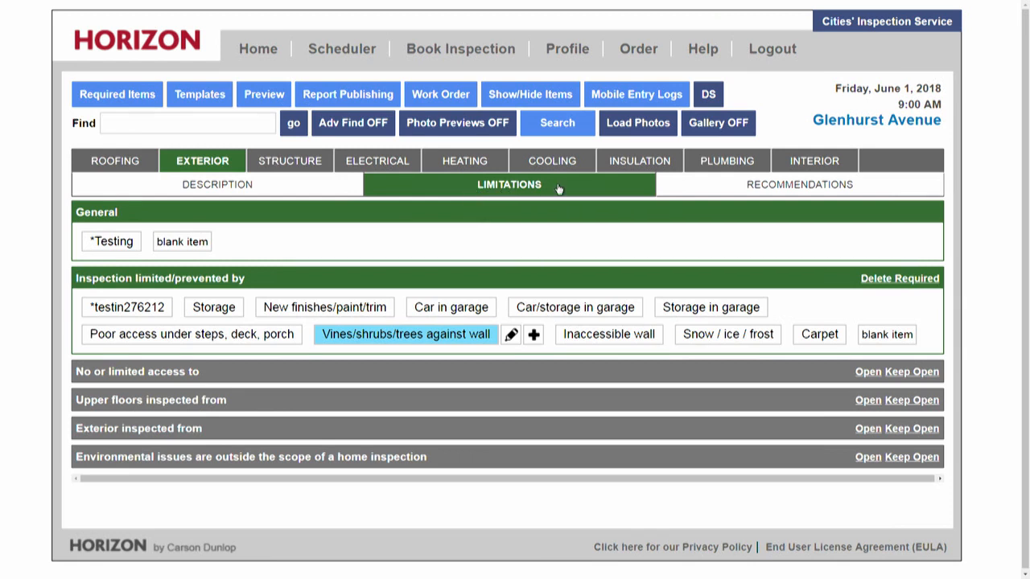
Expand the Walls | Trim category in the Exterior recommendations.
{"action": "left_click", "coordinate": [768, 187]}
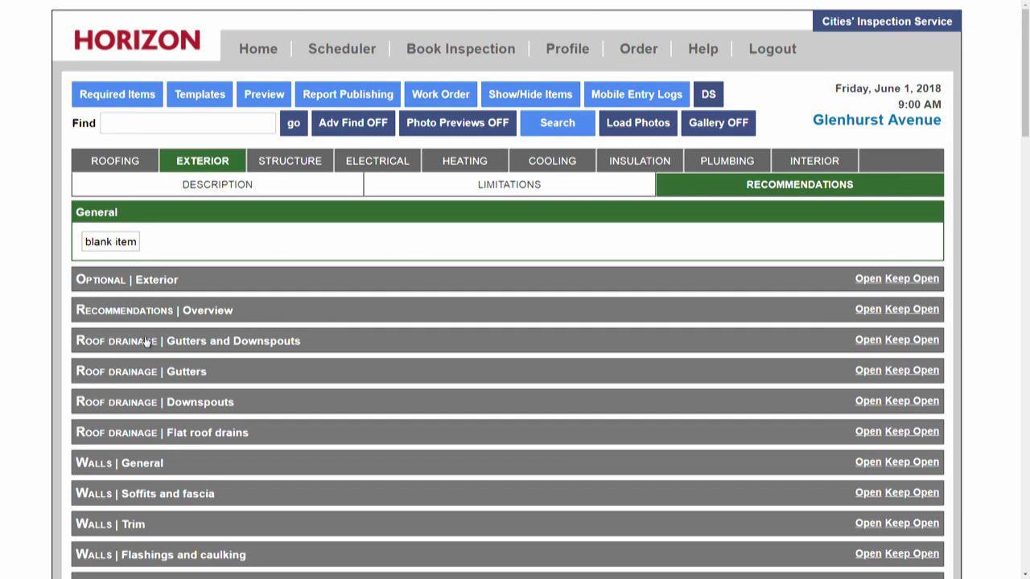
{"action": "scroll", "coordinate": [142, 339], "scroll_direction": "down", "scroll_amount": 1}
{"action": "scroll", "coordinate": [141, 338], "scroll_direction": "down", "scroll_amount": 1}
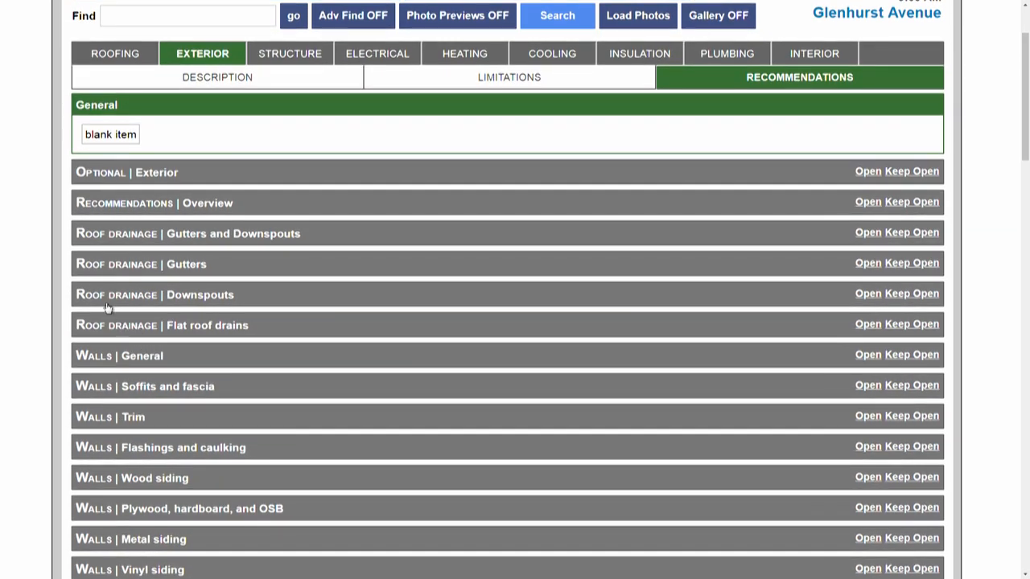
{"action": "scroll", "coordinate": [112, 312], "scroll_direction": "down", "scroll_amount": 1}
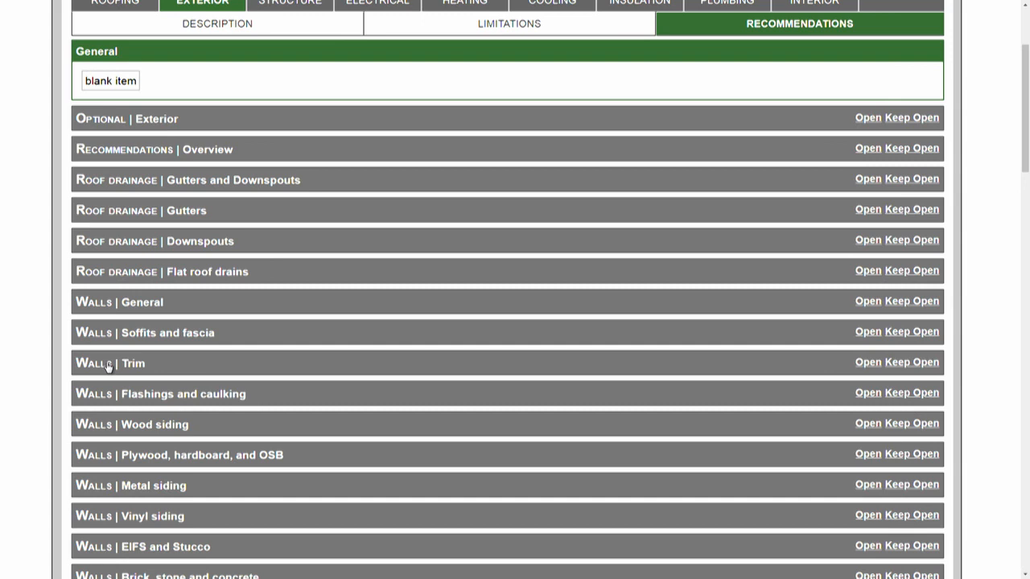
{"action": "left_click", "coordinate": [107, 363]}
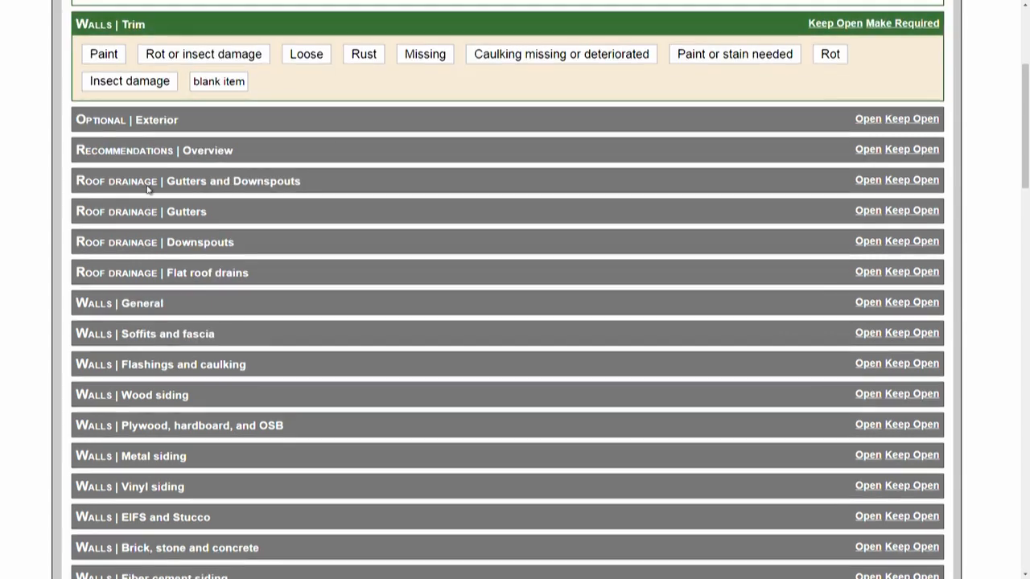
{"action": "scroll", "coordinate": [121, 181], "scroll_direction": "up", "scroll_amount": 2}
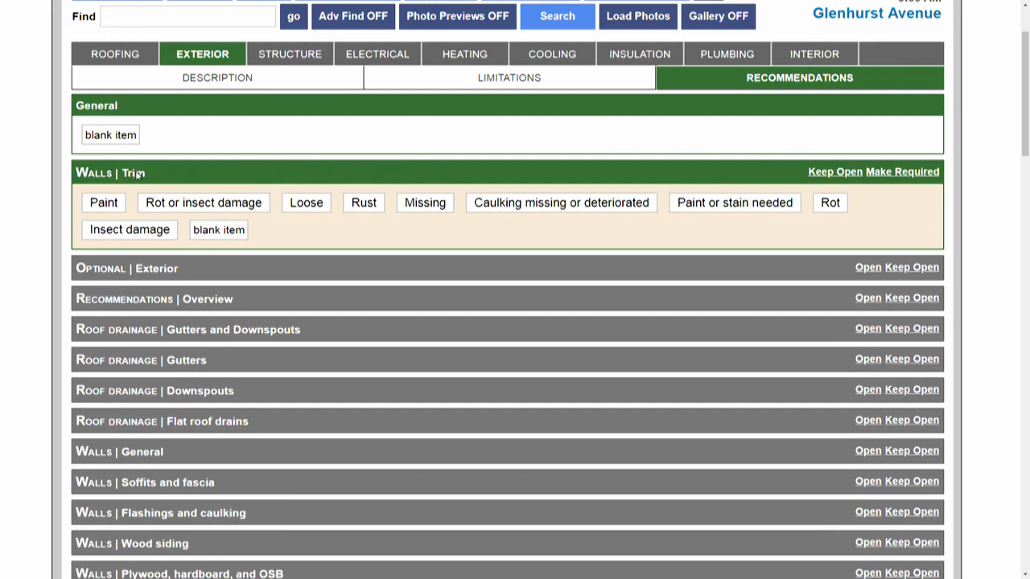
Add the Rust condition to Walls | Trim with direction North, task Replace and time Less than 3 years, and save it.
{"action": "left_click", "coordinate": [366, 206]}
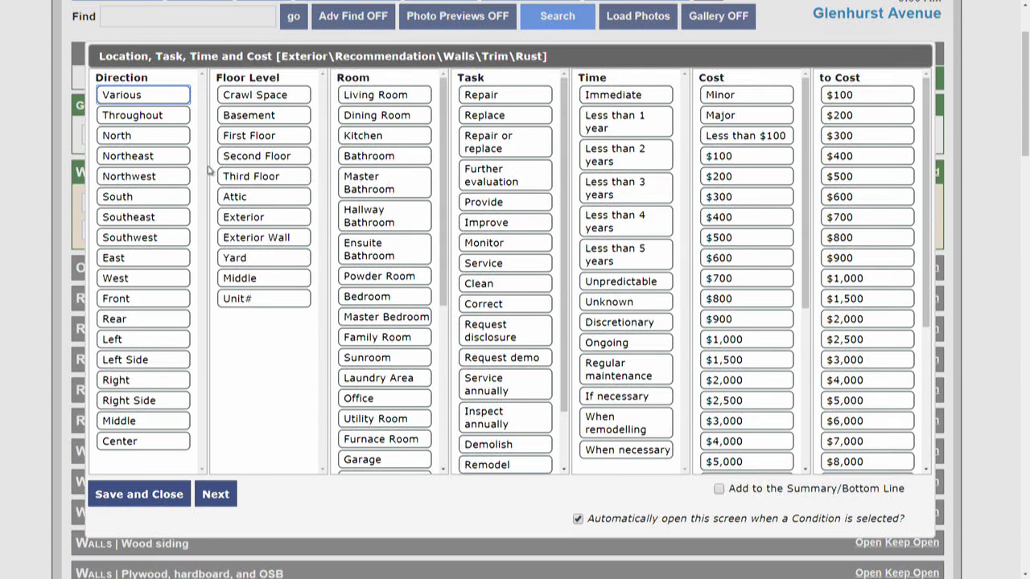
{"action": "left_click", "coordinate": [148, 140]}
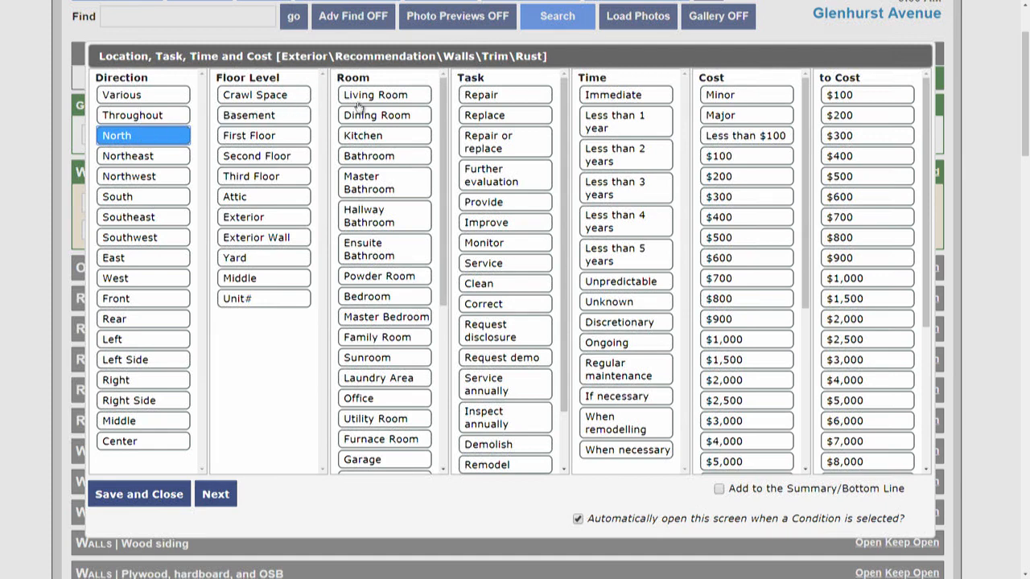
{"action": "left_click", "coordinate": [483, 117]}
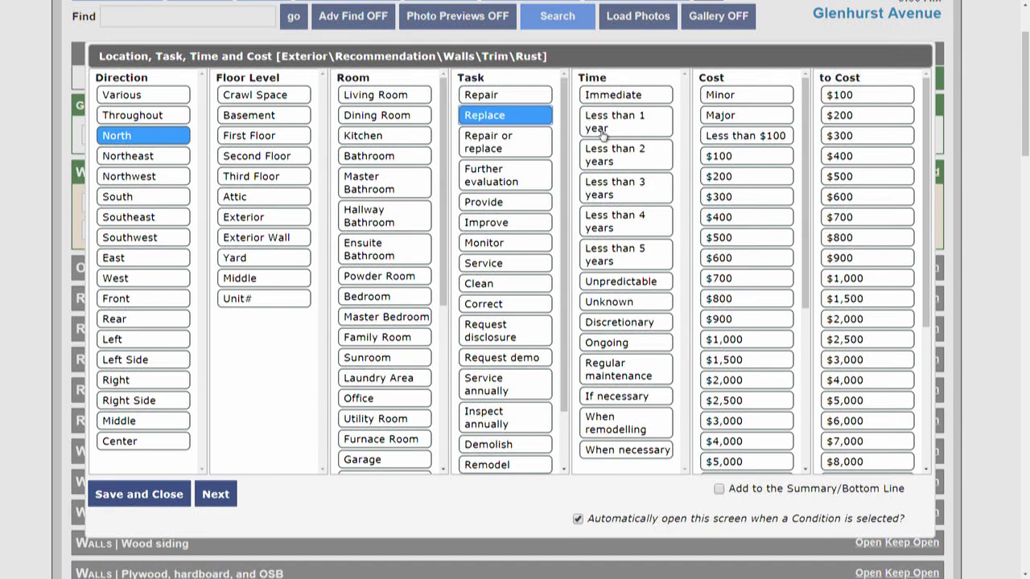
{"action": "left_click", "coordinate": [607, 196]}
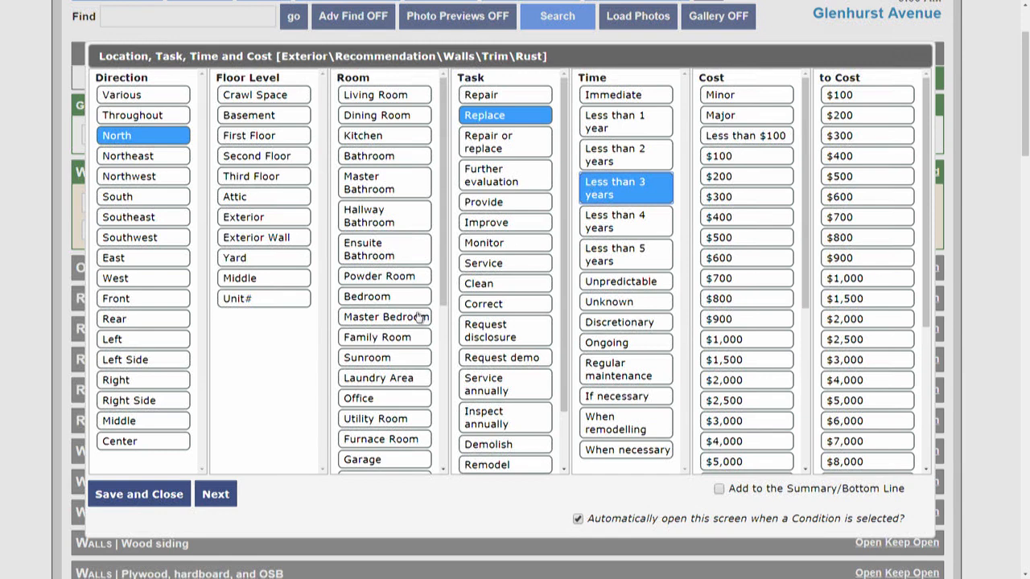
{"action": "left_click", "coordinate": [140, 494]}
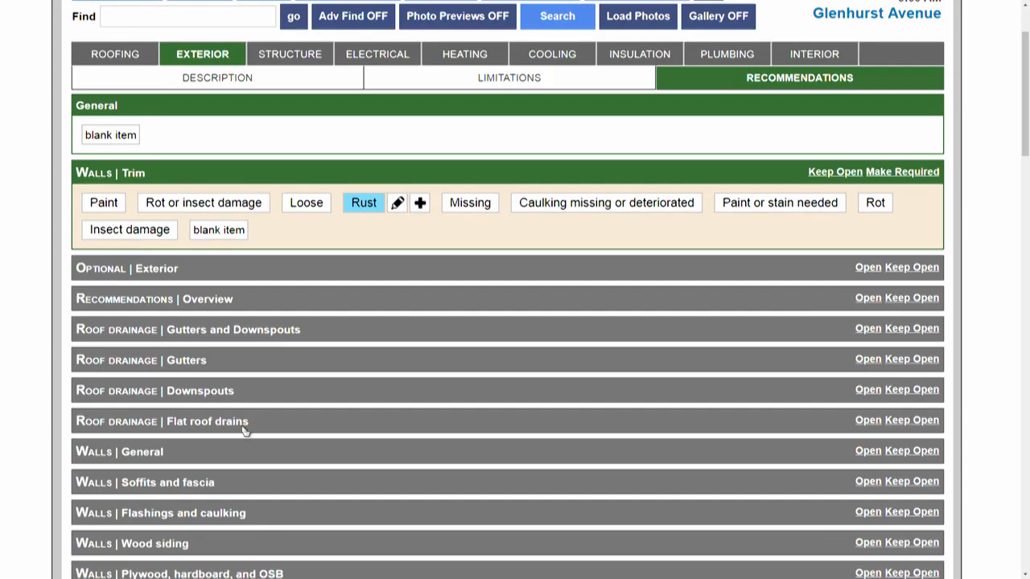
Search the Rust condition's illustration index for "tree", bring up Shrubs and Trees too Close to House, and return without adding it, closing the condition.
{"action": "left_click", "coordinate": [397, 204]}
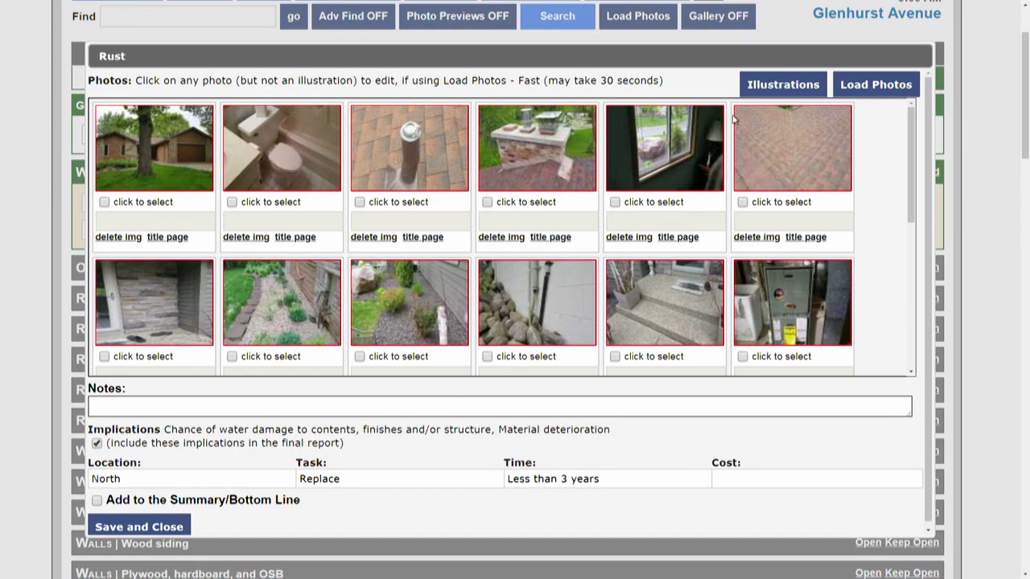
{"action": "left_click", "coordinate": [767, 87]}
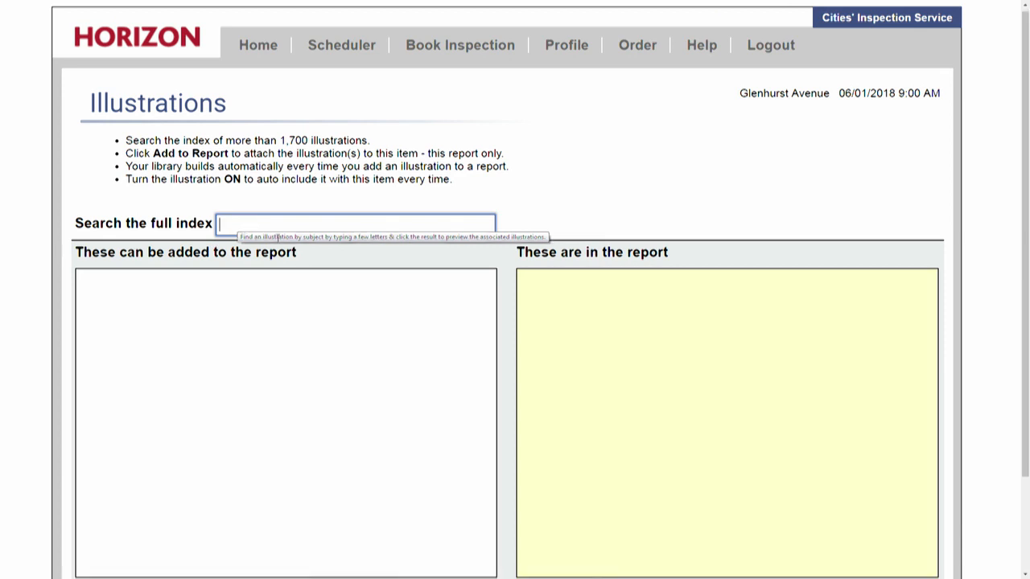
{"action": "scroll", "coordinate": [276, 233], "scroll_direction": "down", "scroll_amount": 2}
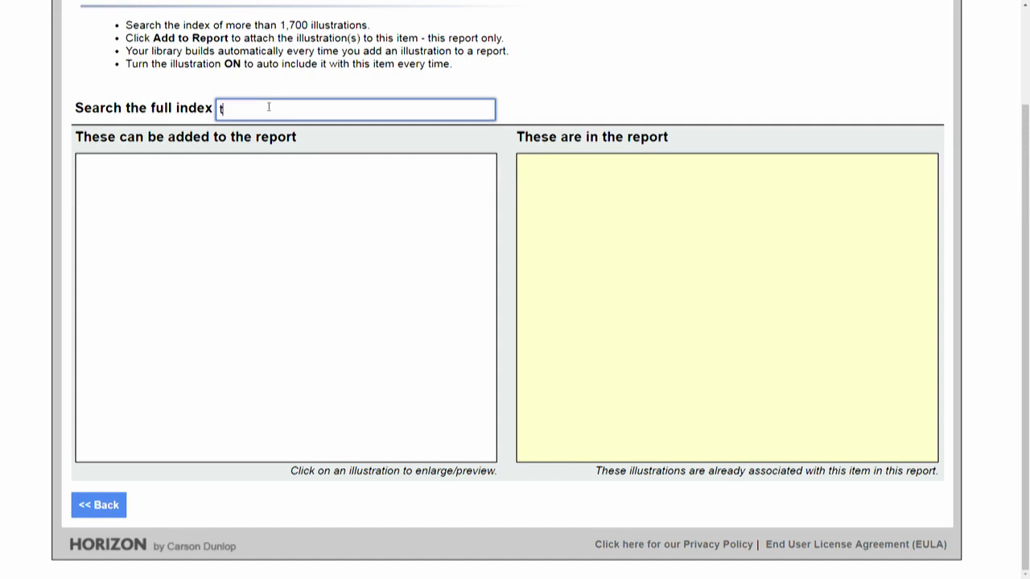
{"action": "type", "text": "ee"}
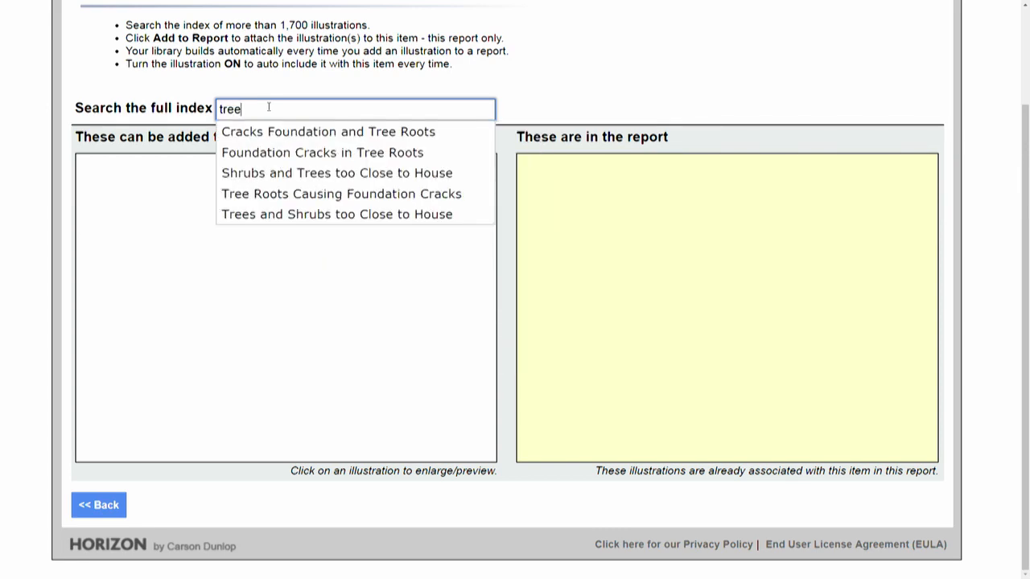
{"action": "left_click", "coordinate": [344, 177]}
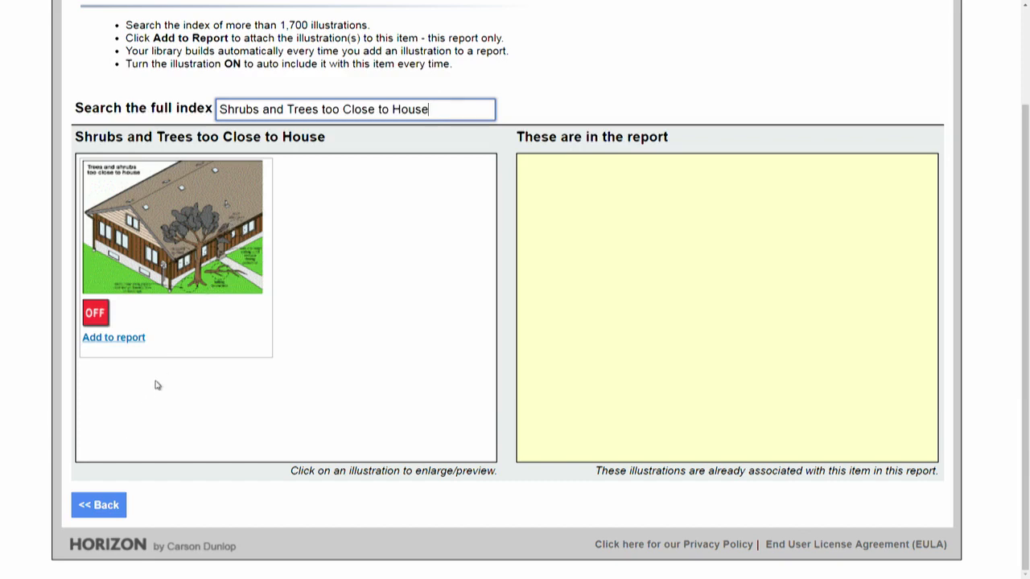
{"action": "left_click", "coordinate": [100, 505]}
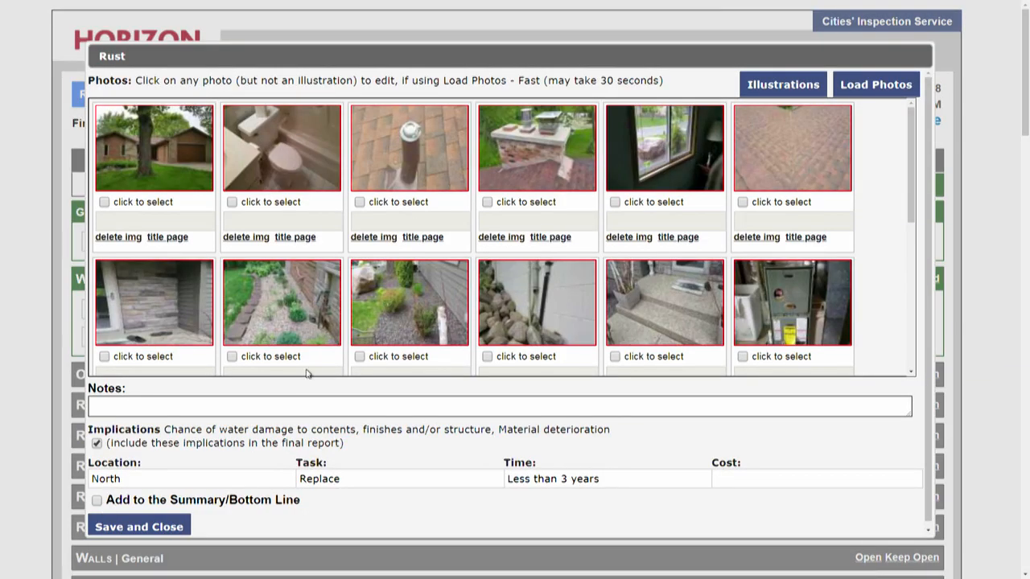
{"action": "left_click", "coordinate": [139, 528]}
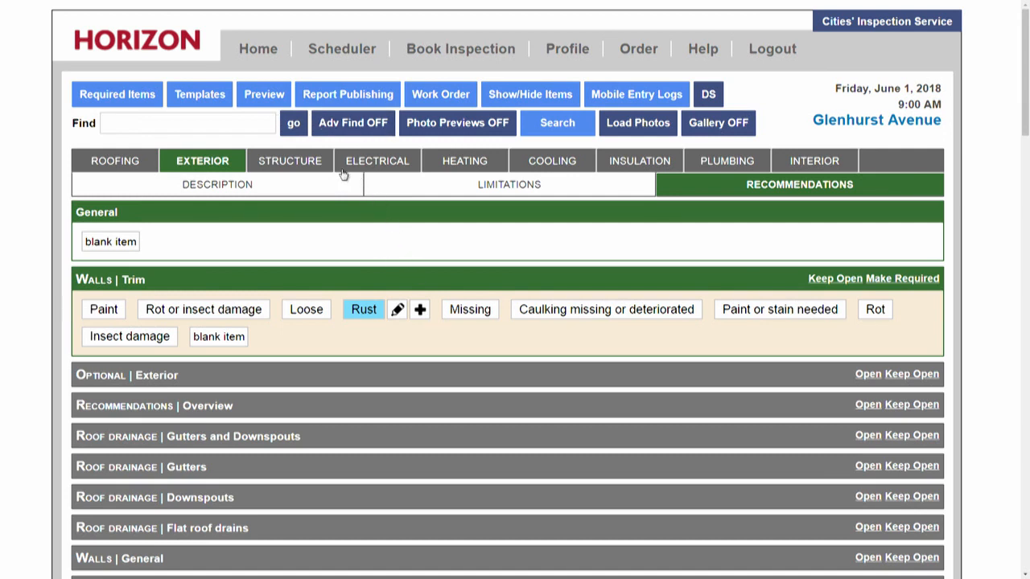
Preview the inspection report in a maximized window and jump from its Summary page to the Exterior section.
{"action": "left_click", "coordinate": [264, 95]}
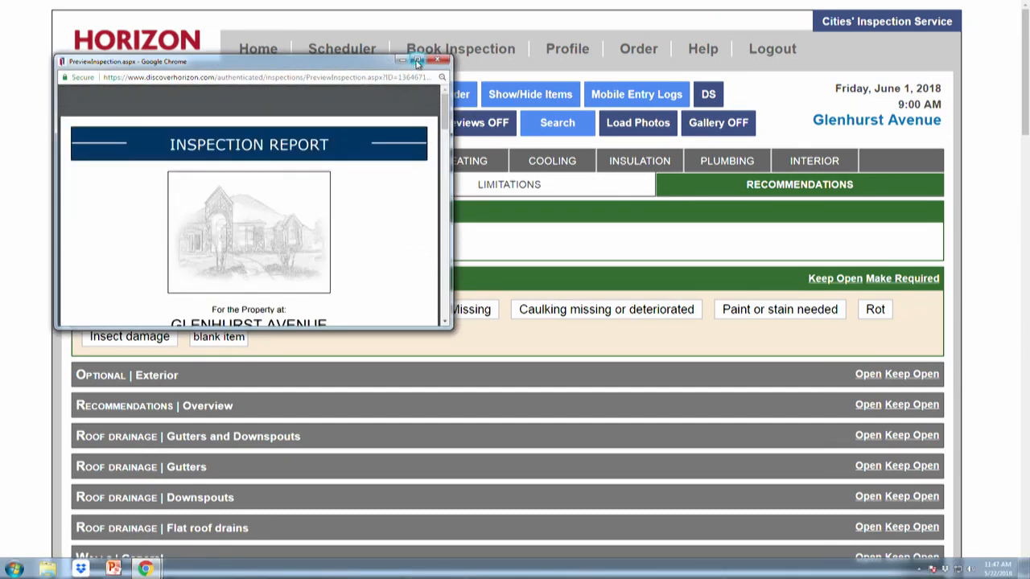
{"action": "left_click", "coordinate": [417, 62]}
{"action": "scroll", "coordinate": [449, 311], "scroll_direction": "down", "scroll_amount": 1}
{"action": "scroll", "coordinate": [451, 313], "scroll_direction": "down", "scroll_amount": 4}
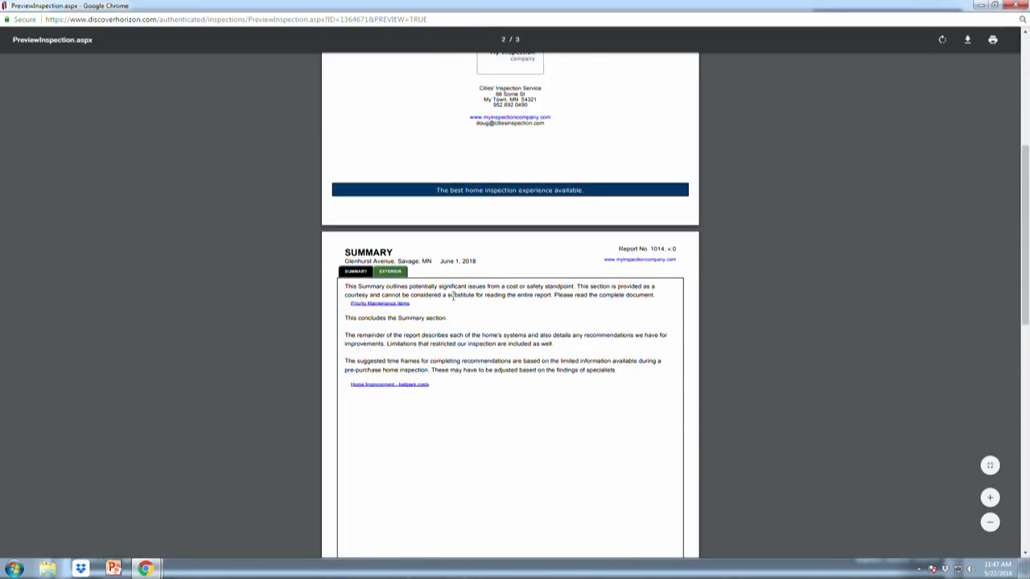
{"action": "scroll", "coordinate": [453, 296], "scroll_direction": "down", "scroll_amount": 1}
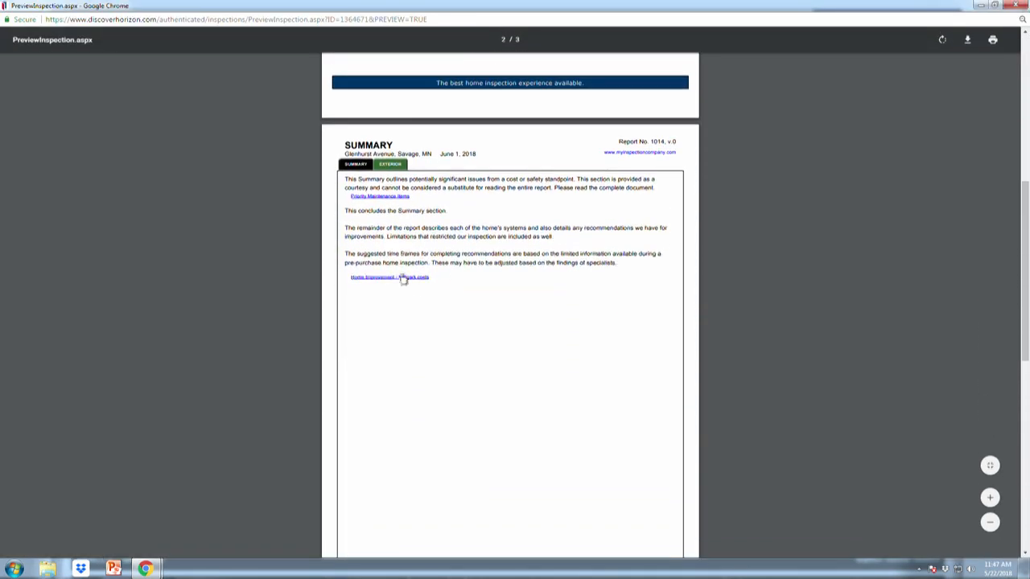
{"action": "left_click", "coordinate": [392, 165]}
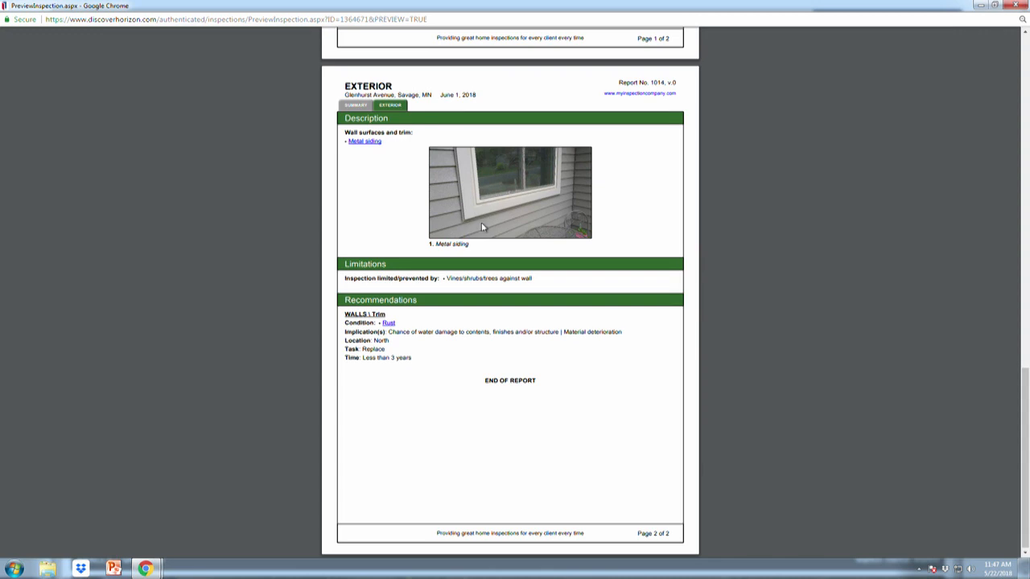
Review the Summary page and the Exterior description, limitations and recommendations in the previewed report, and close the preview.
{"action": "scroll", "coordinate": [696, 250], "scroll_direction": "up", "scroll_amount": 5}
{"action": "scroll", "coordinate": [695, 251], "scroll_direction": "up", "scroll_amount": 1}
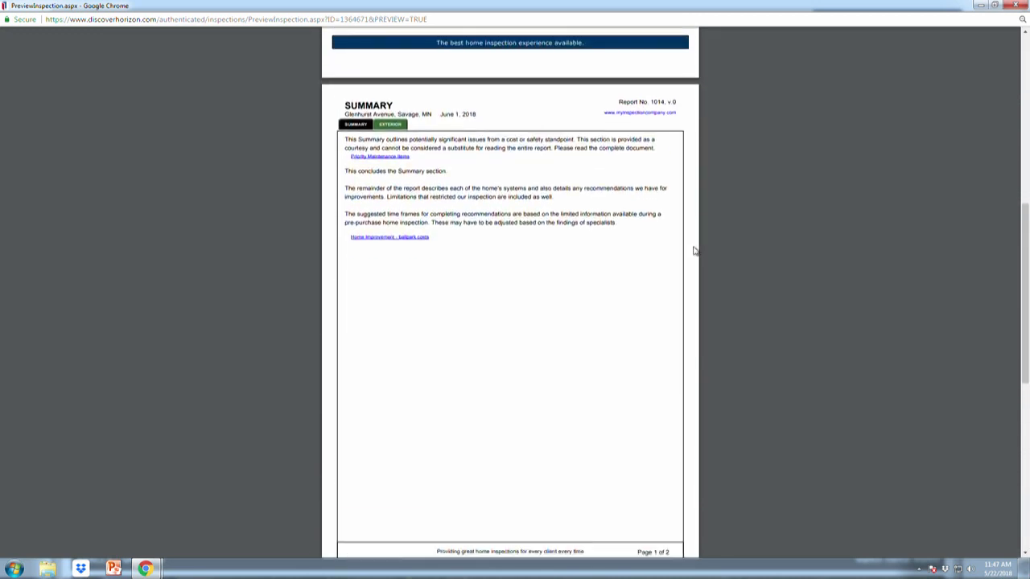
{"action": "scroll", "coordinate": [692, 249], "scroll_direction": "down", "scroll_amount": 4}
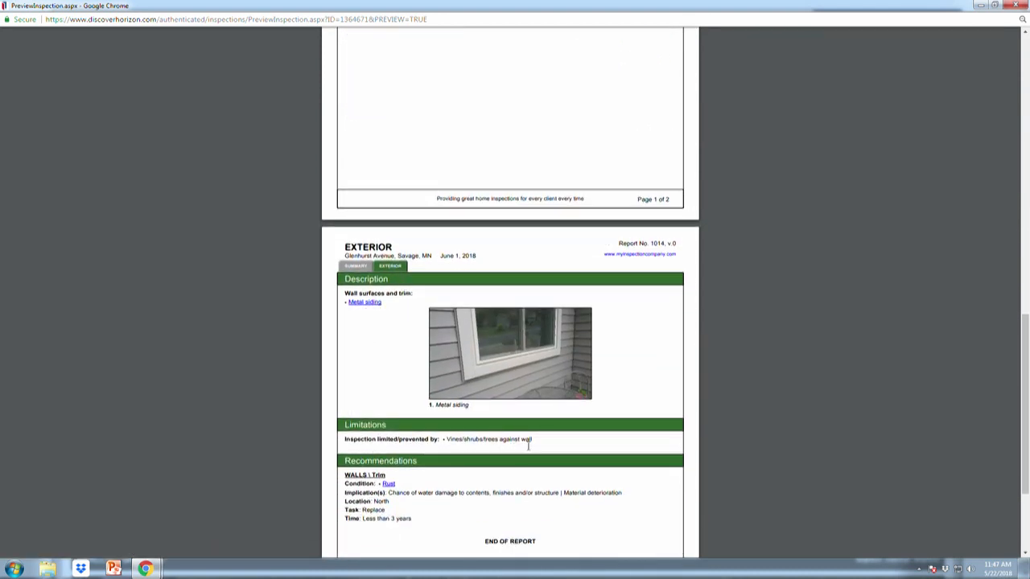
{"action": "scroll", "coordinate": [453, 493], "scroll_direction": "down", "scroll_amount": 2}
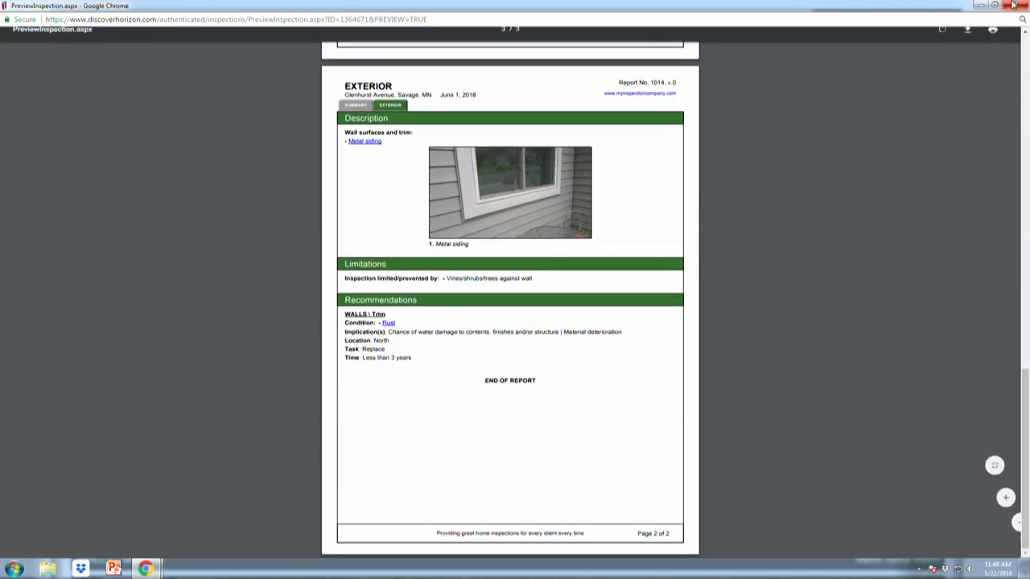
{"action": "left_click", "coordinate": [1012, 5]}
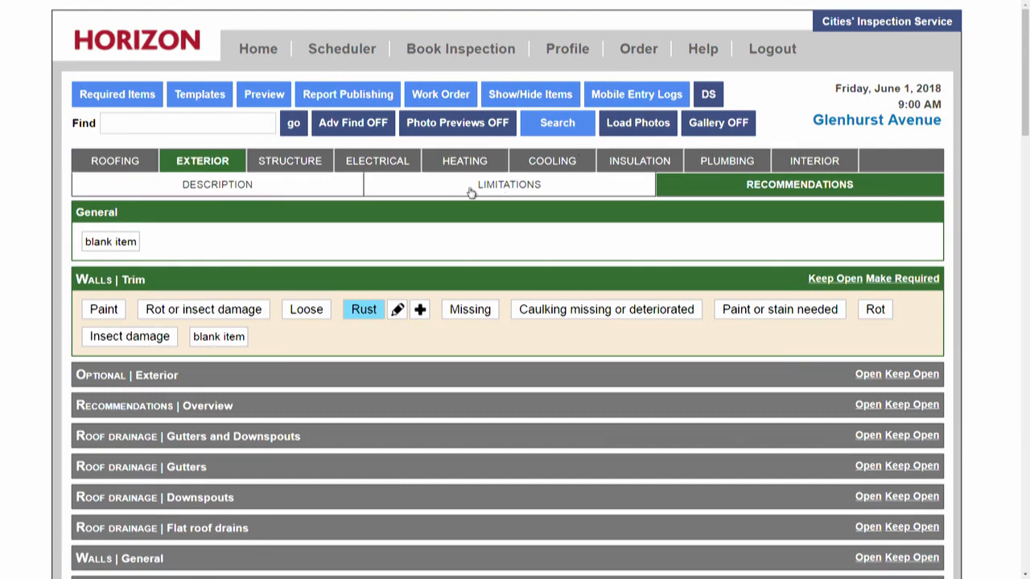